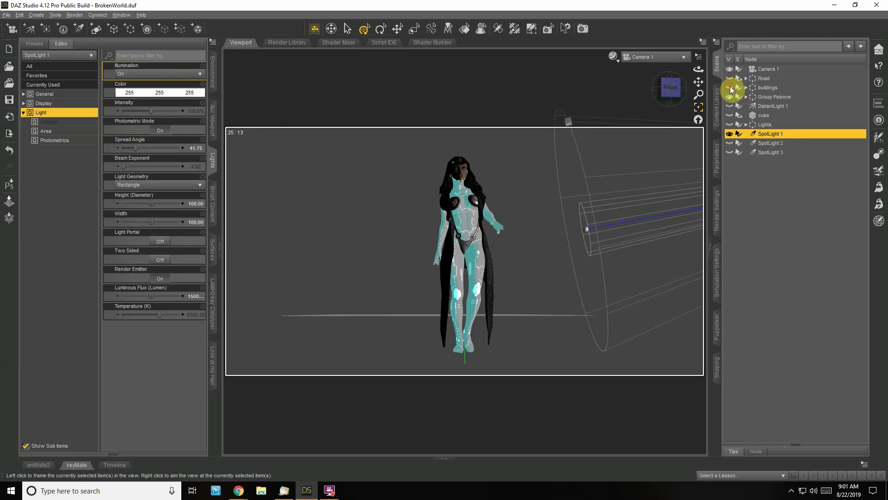
Unhide the Road, buildings and other hidden city nodes, and re-enable SpotLight 1
left_click(730, 121)
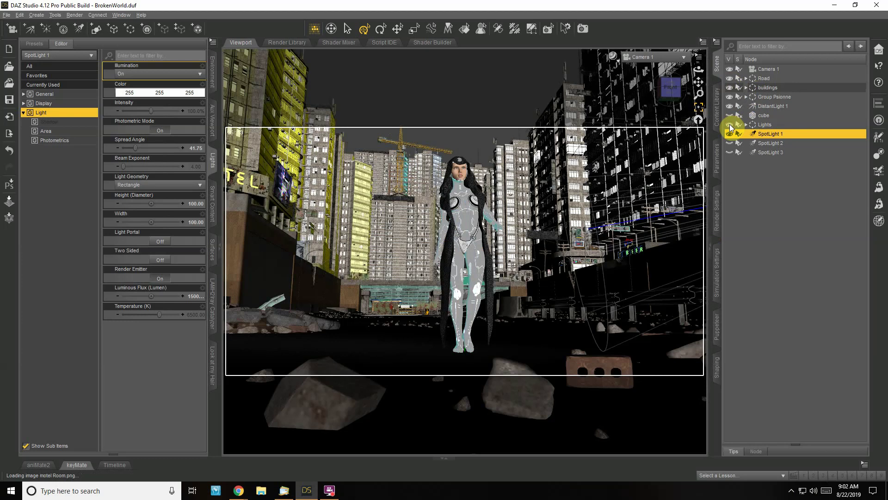
left_click(729, 133)
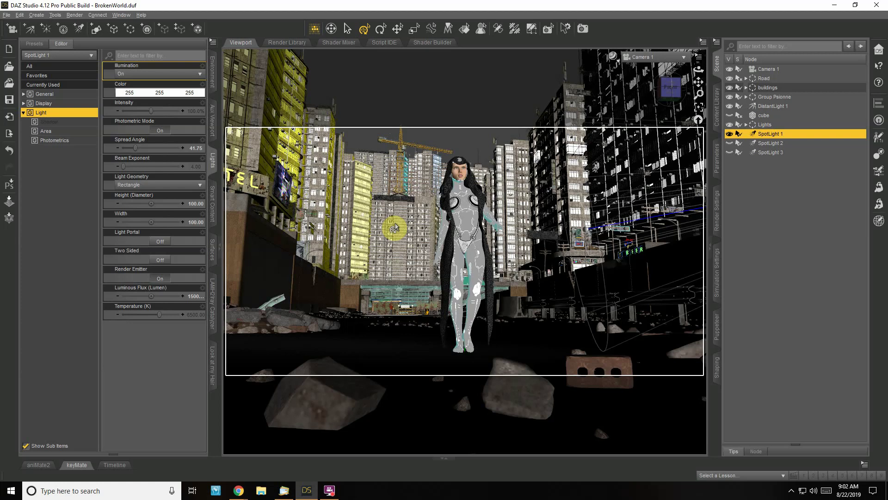
mouse_move(239, 490)
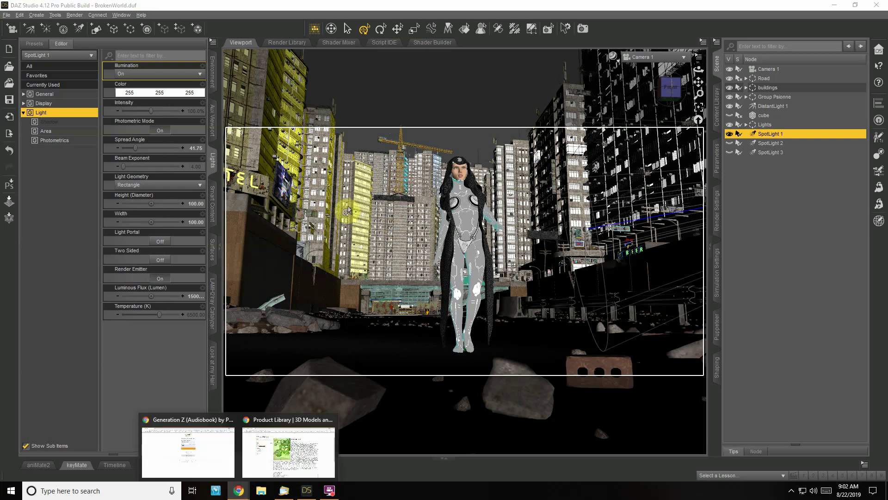
left_click(274, 451)
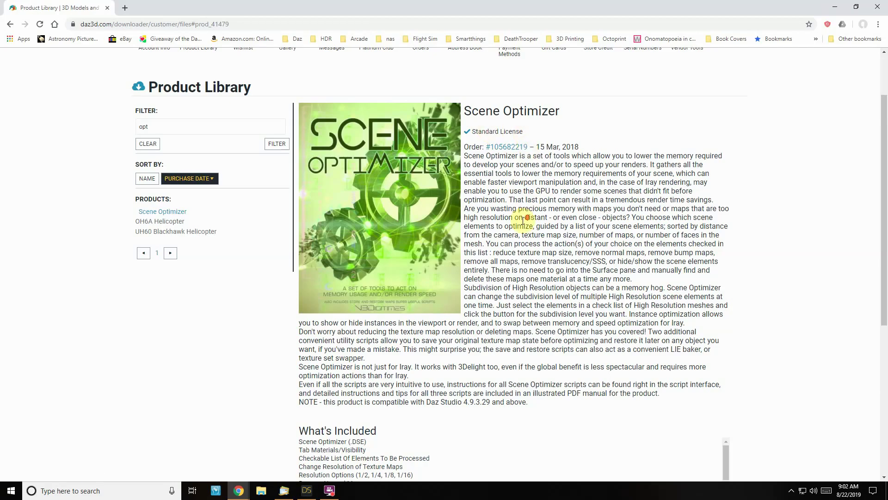
scroll(520, 218, "down", 1)
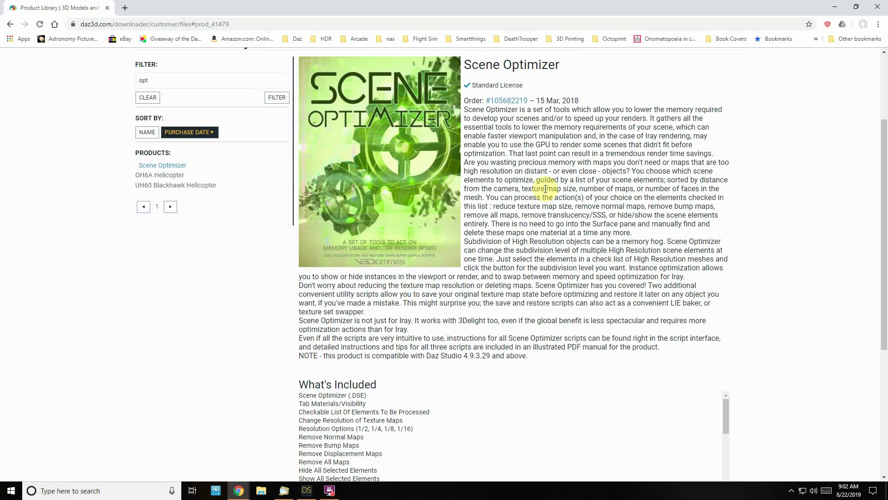
left_click(306, 490)
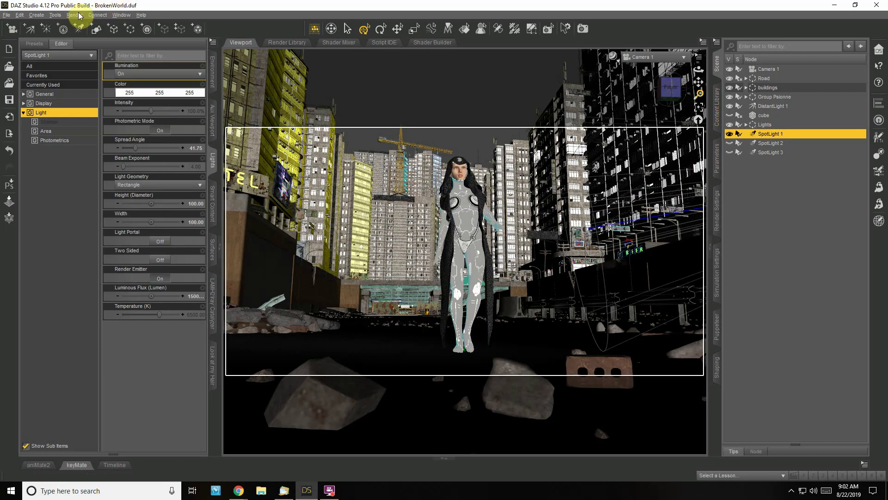
Save the scene under the new name BrokenWorld opt.duf using Save As > Scene
left_click(6, 15)
mouse_move(92, 79)
left_click(130, 83)
double_click(95, 432)
left_click(95, 432)
type("op")
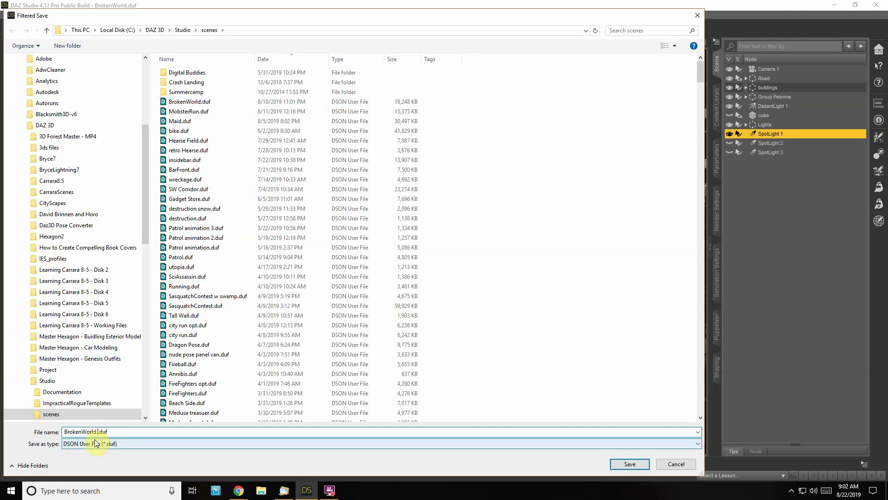
type("t")
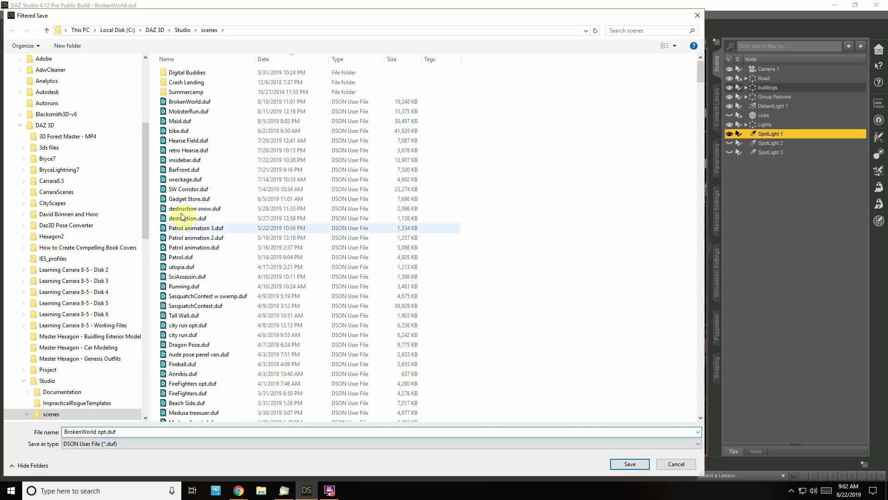
left_click(630, 464)
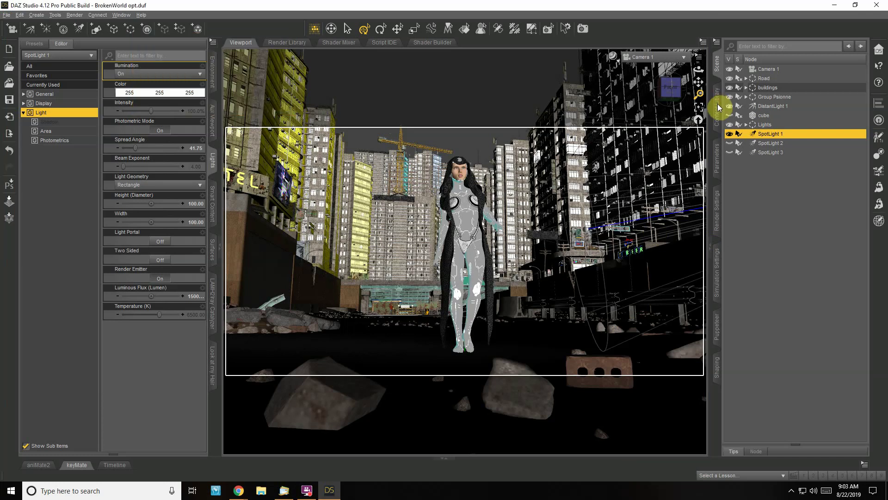
Show the V3Digitimes Scene Optimizer folder in the Content Library and read its script info cards
left_click(717, 104)
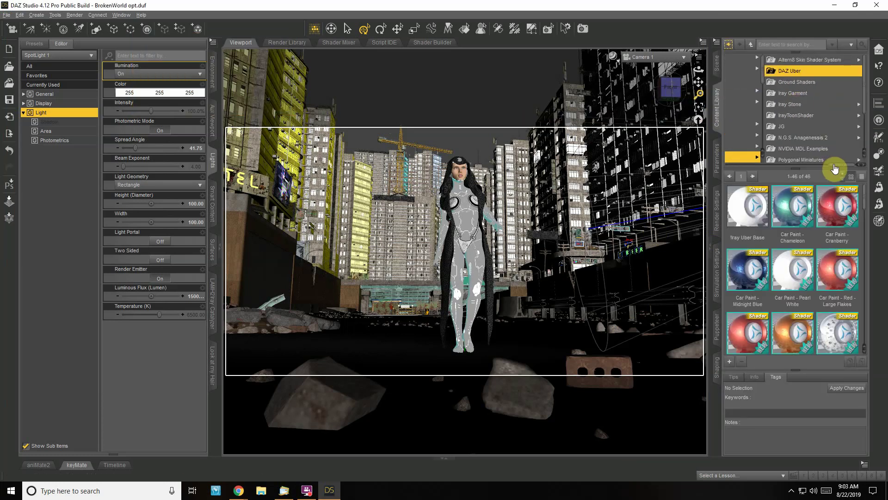
left_click(786, 134)
mouse_move(851, 223)
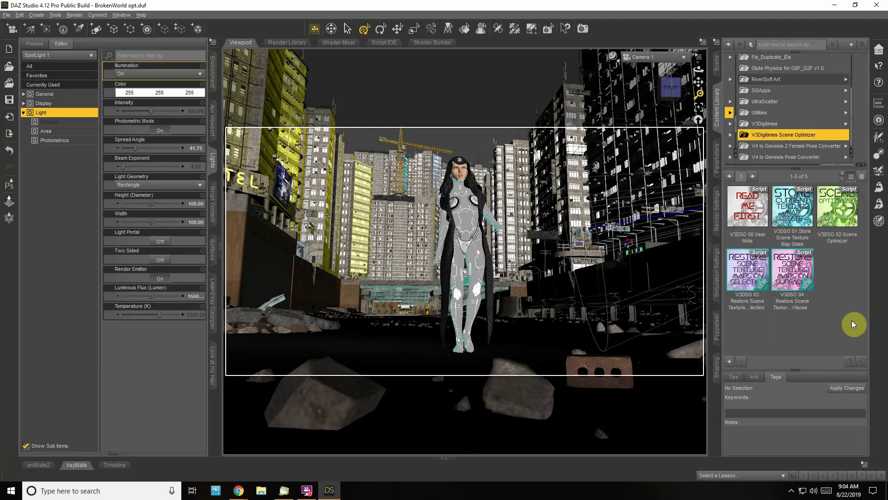
mouse_move(790, 216)
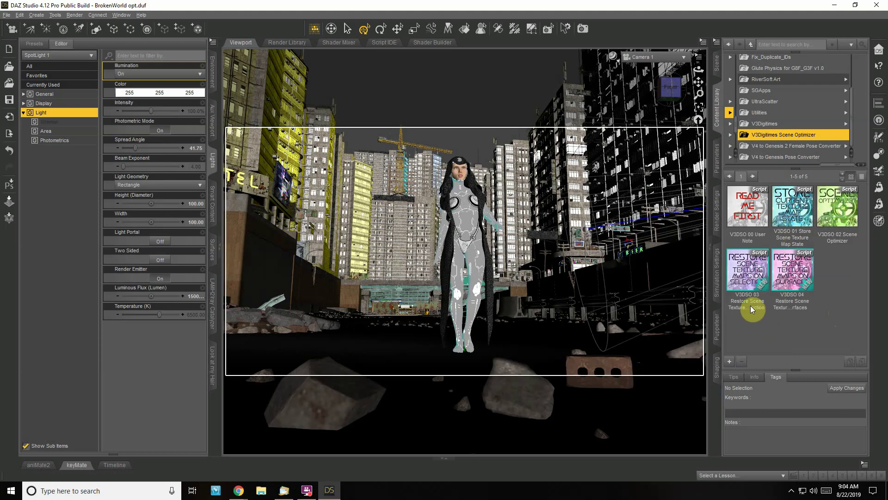
mouse_move(752, 275)
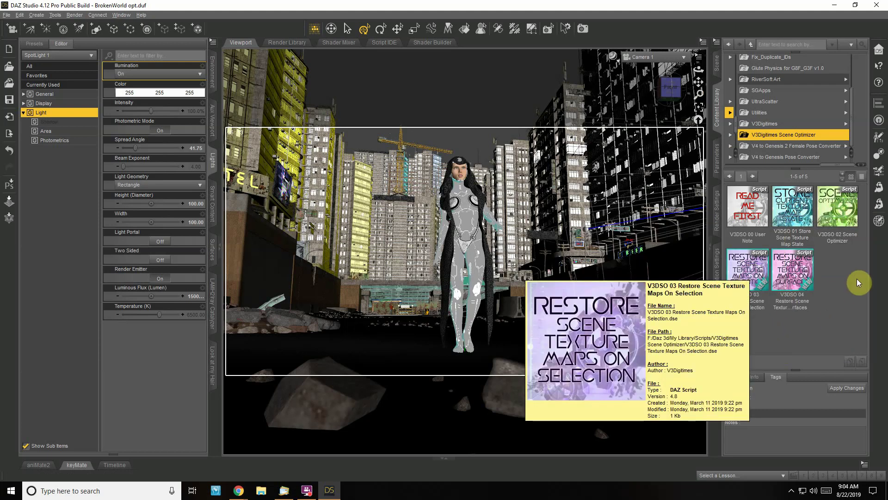
mouse_move(781, 272)
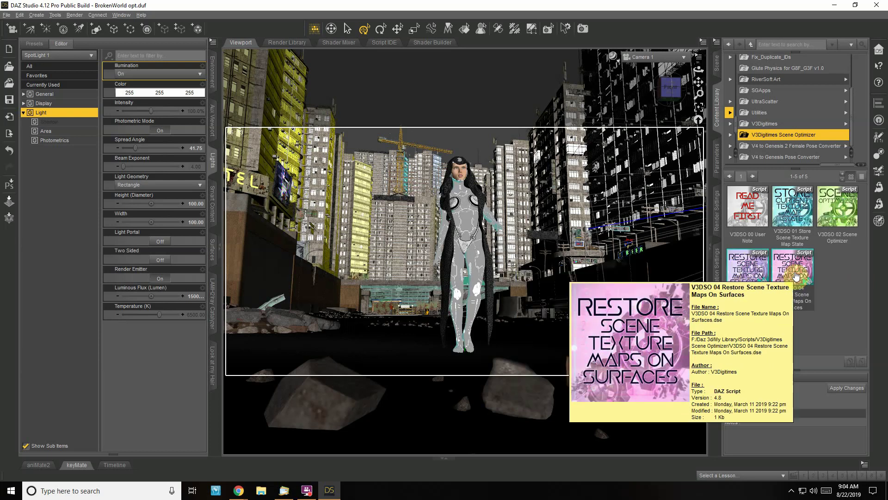
Launch the V3DSO 02 Scene Optimizer script and enlarge its window to show every element
double_click(834, 204)
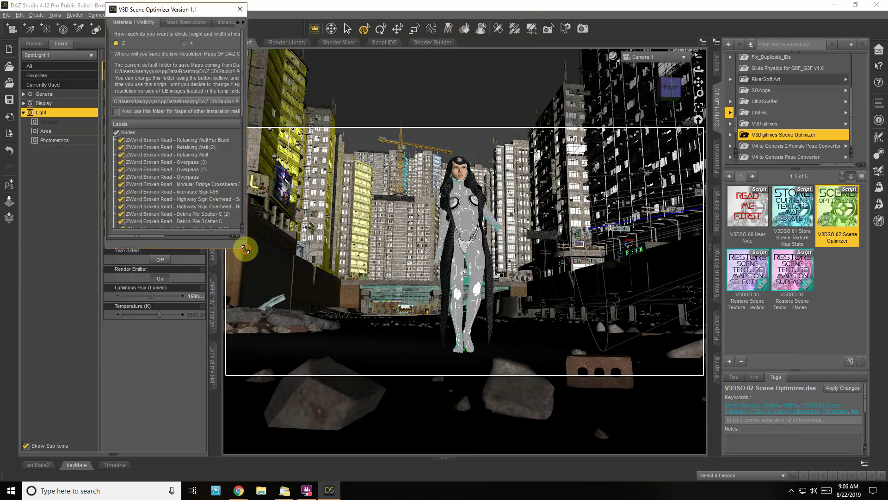
left_click_drag(246, 247, 616, 367)
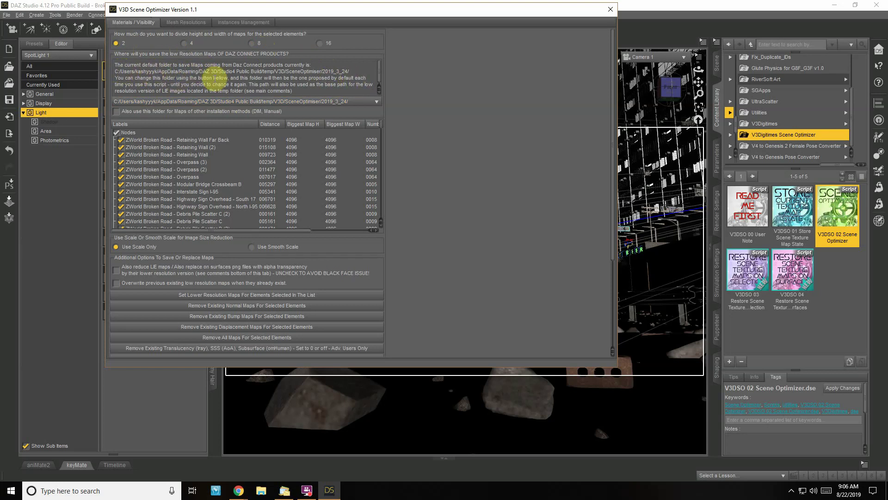
Untick Plane, PhonePoles, cra2StreetLamp, BustedPhonePoles and G03 in the optimizer's element list
left_click(337, 71)
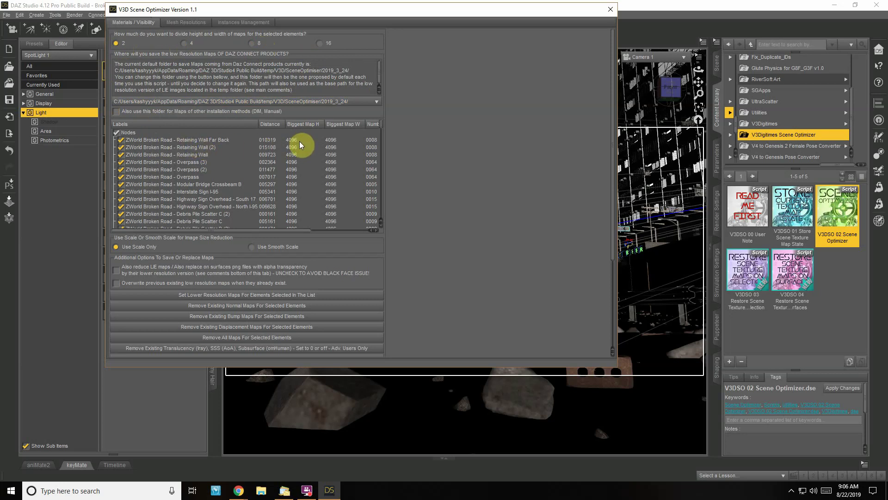
scroll(299, 144, "down", 8)
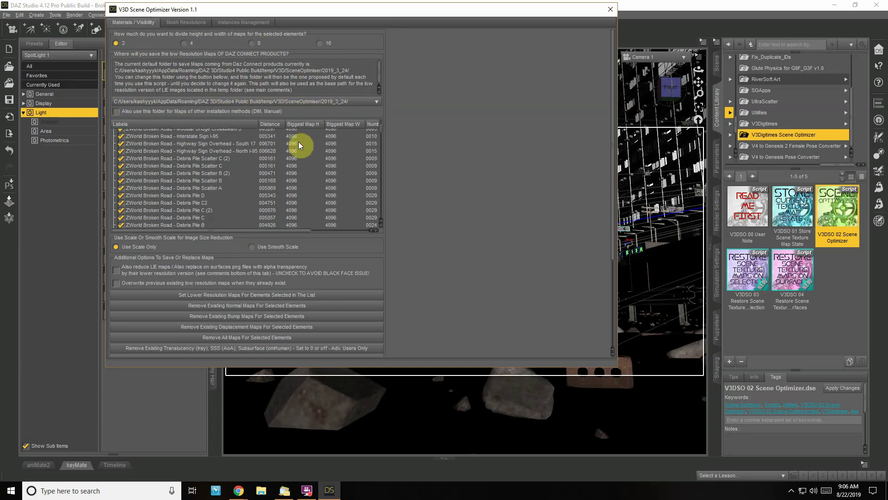
scroll(298, 144, "down", 10)
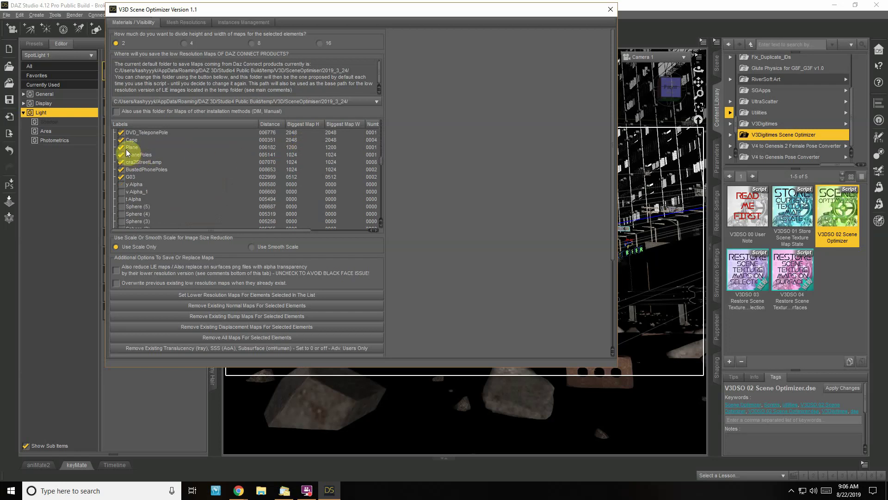
left_click(123, 146)
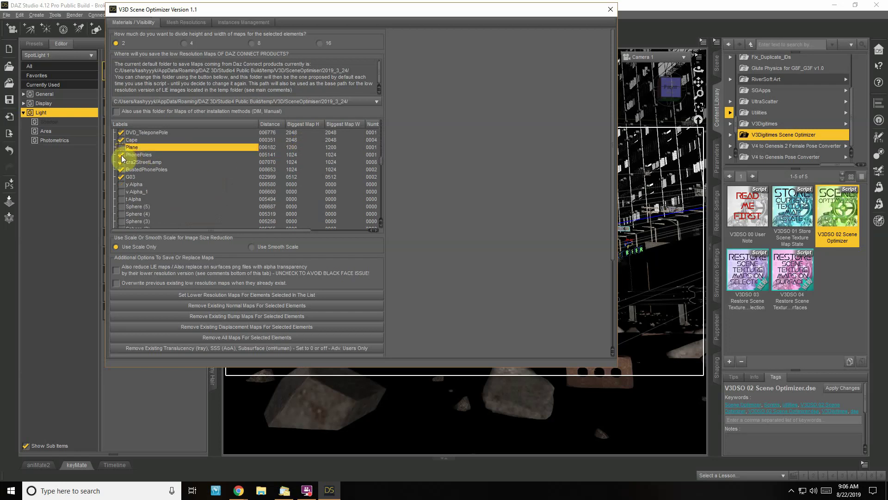
left_click(122, 155)
left_click(122, 162)
left_click(122, 169)
left_click(121, 176)
scroll(157, 170, "up", 3)
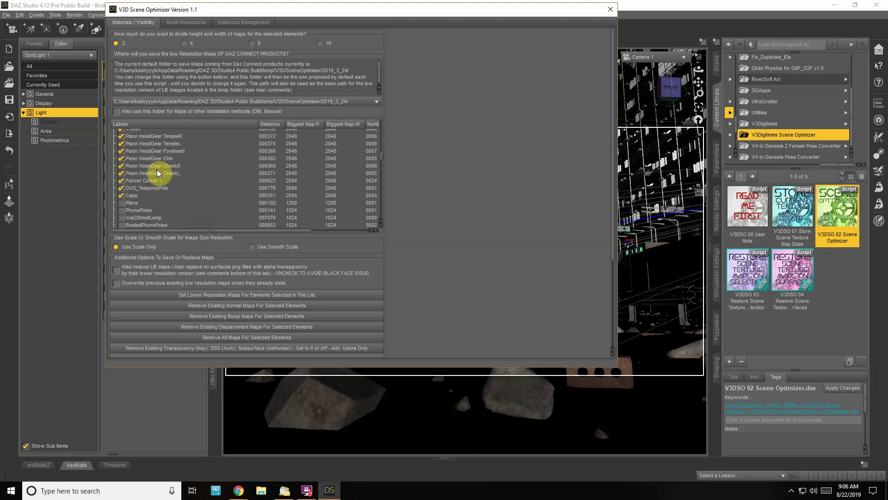
scroll(155, 171, "up", 2)
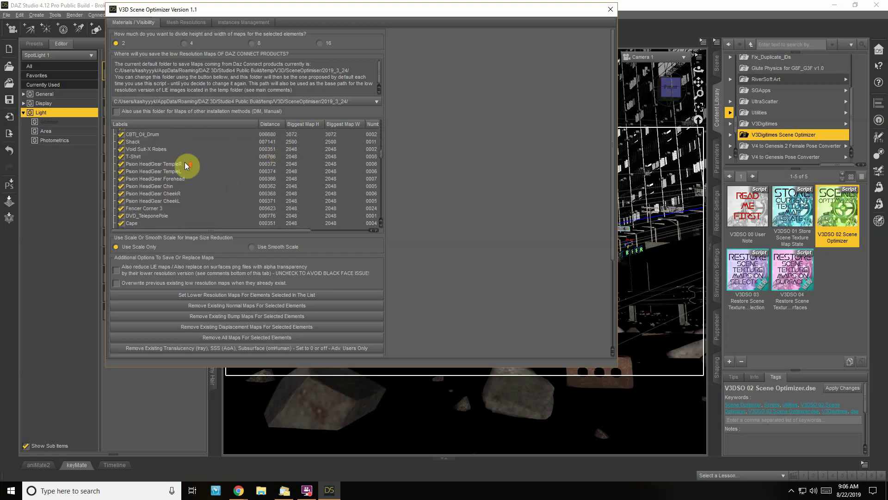
scroll(185, 162, "up", 2)
scroll(185, 152, "up", 10)
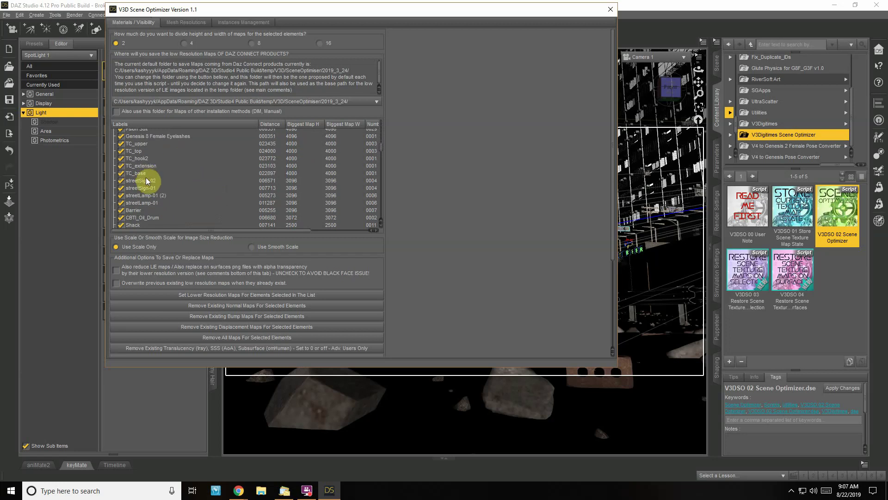
scroll(211, 168, "down", 2)
scroll(212, 168, "up", 3)
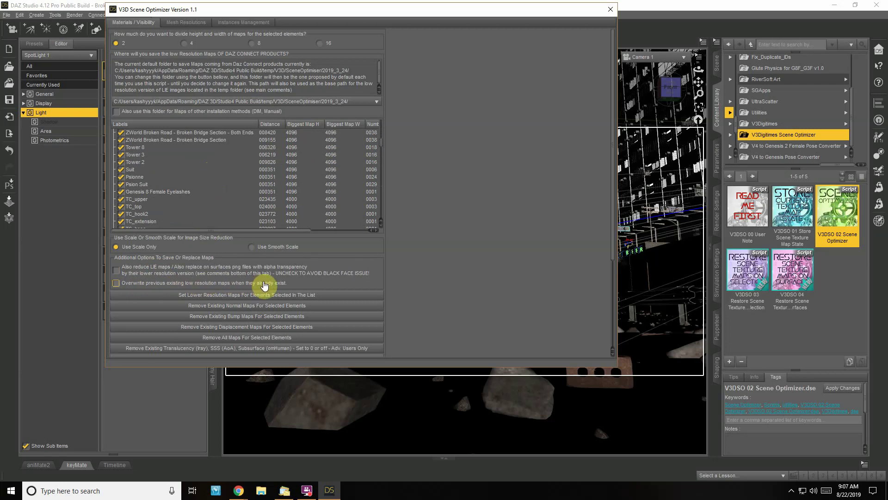
Halve the checked elements' texture maps, acknowledge the completion message, and go to Mesh Resolutions
left_click(204, 299)
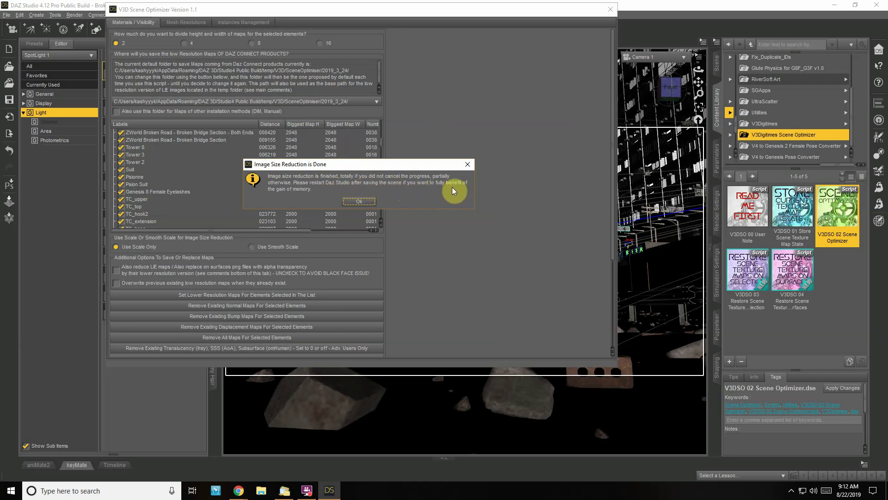
left_click(360, 204)
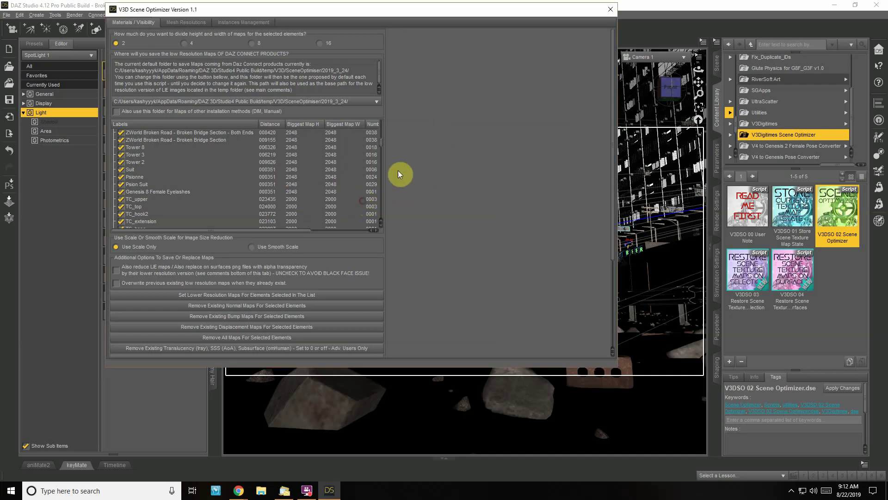
left_click(187, 22)
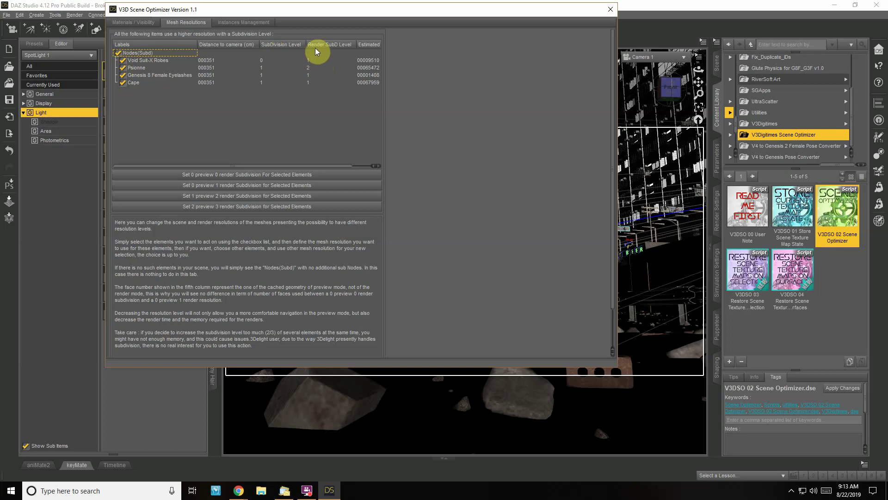
Check the Estimated Faces column in the Mesh Resolutions table, then go to Instances Management
scroll(333, 98, "right", 1)
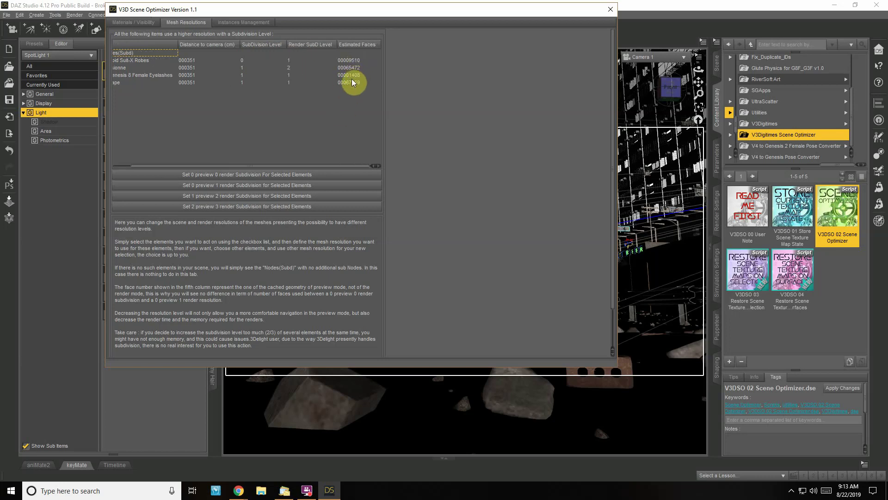
left_click_drag(317, 165, 247, 166)
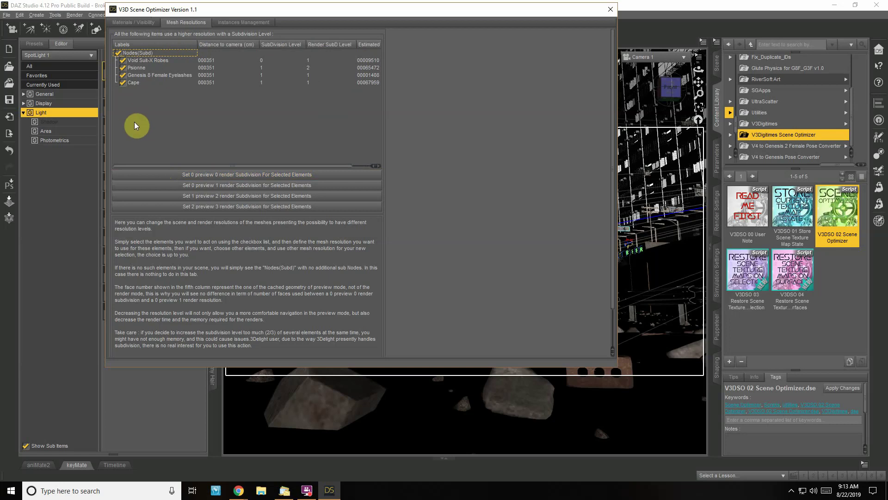
left_click(239, 23)
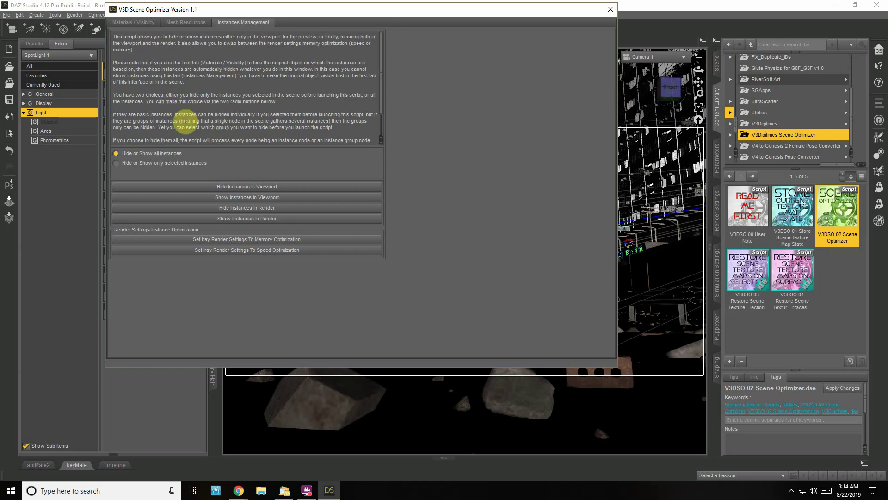
Apply 'Set Iray Render Settings To Memory Optimization' from the Instances Management page
scroll(298, 125, "down", 1)
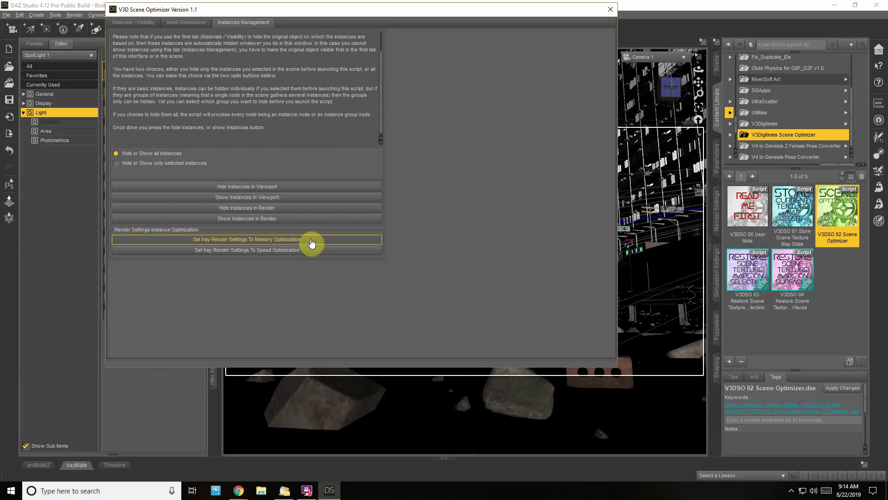
left_click(145, 24)
left_click(248, 23)
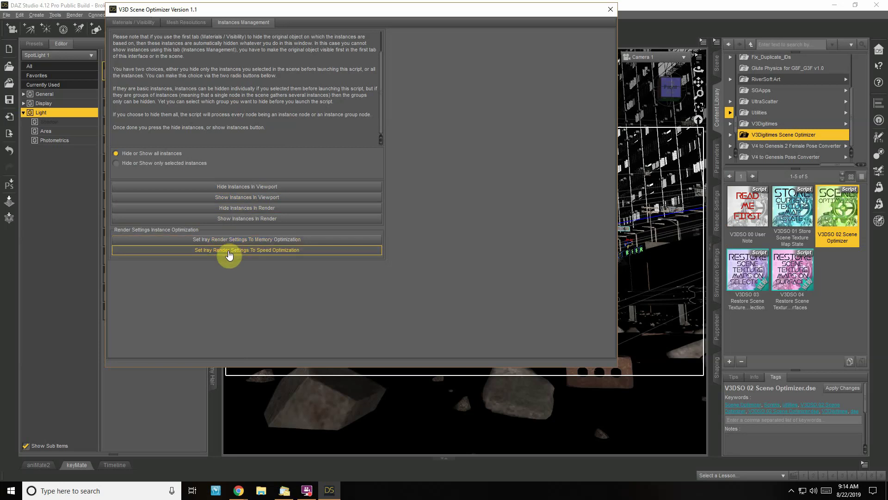
Review the Materials / Visibility page, close the Scene Optimizer, and save BrokenWorld opt.duf
left_click(132, 23)
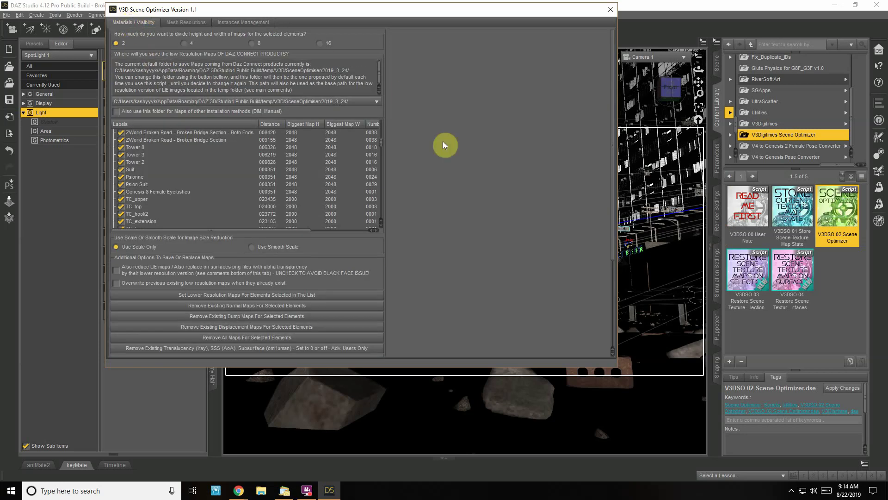
scroll(446, 146, "down", 5)
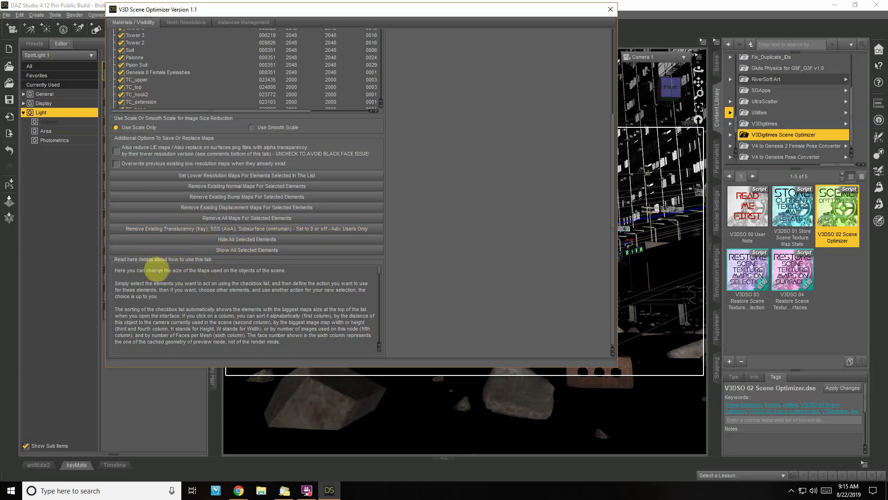
scroll(195, 231, "up", 5)
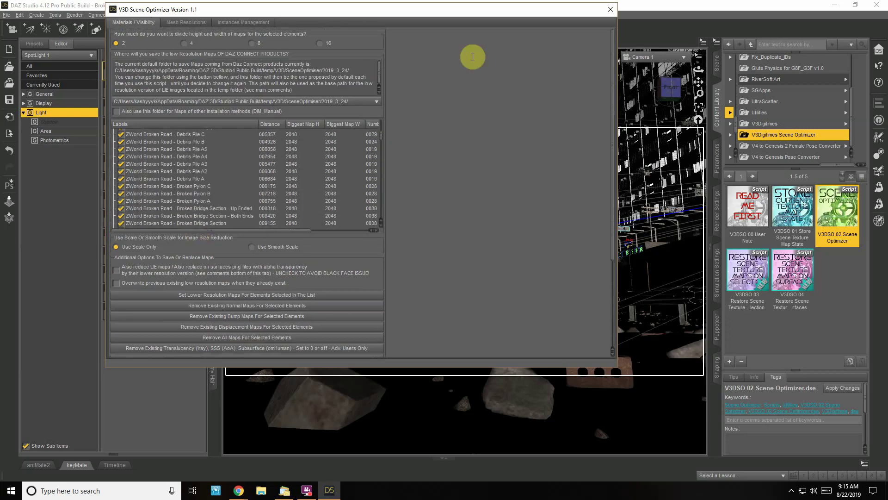
left_click(610, 10)
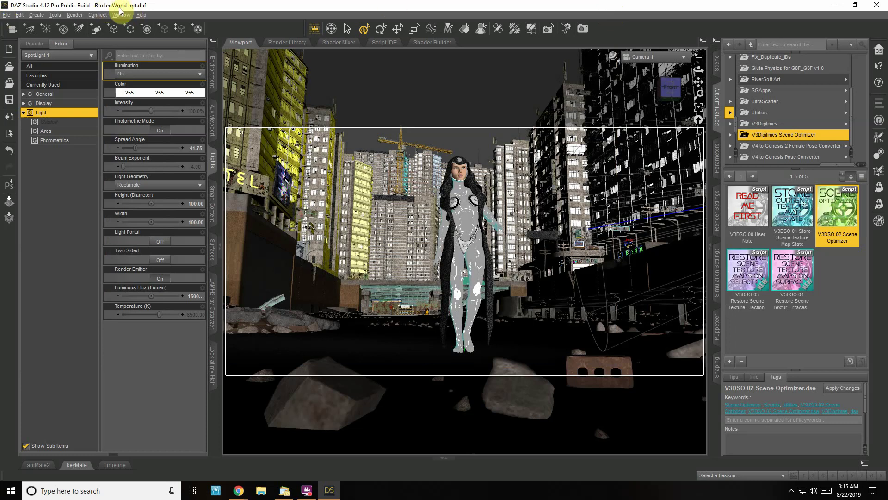
left_click(8, 99)
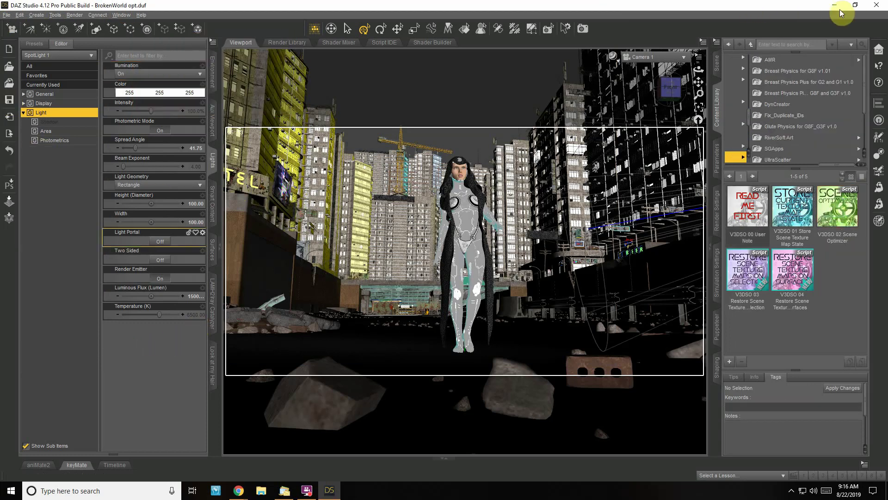
Quit DAZ Studio, view the Scene Optimizer store page, then bring up File > Open Recent
left_click(877, 5)
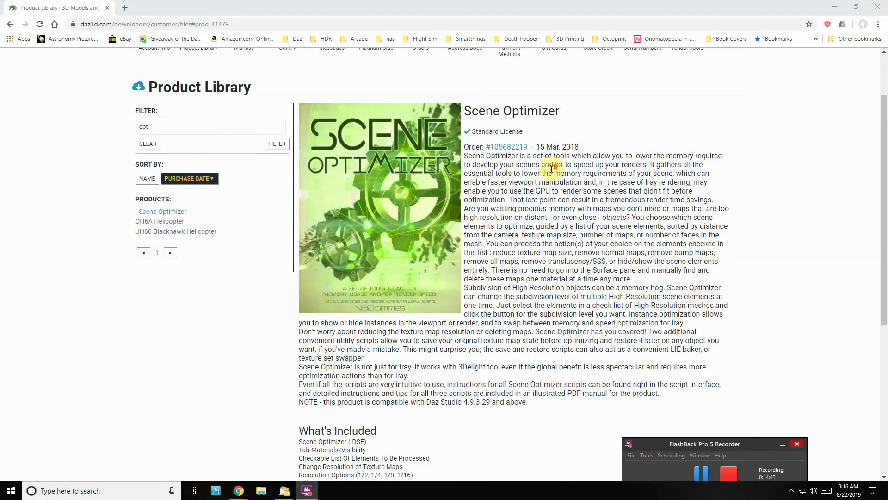
scroll(545, 176, "down", 1)
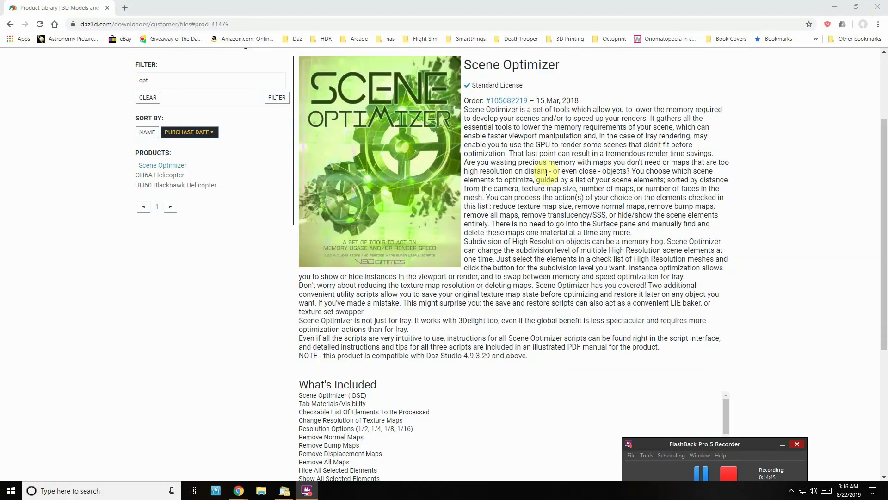
scroll(547, 173, "up", 1)
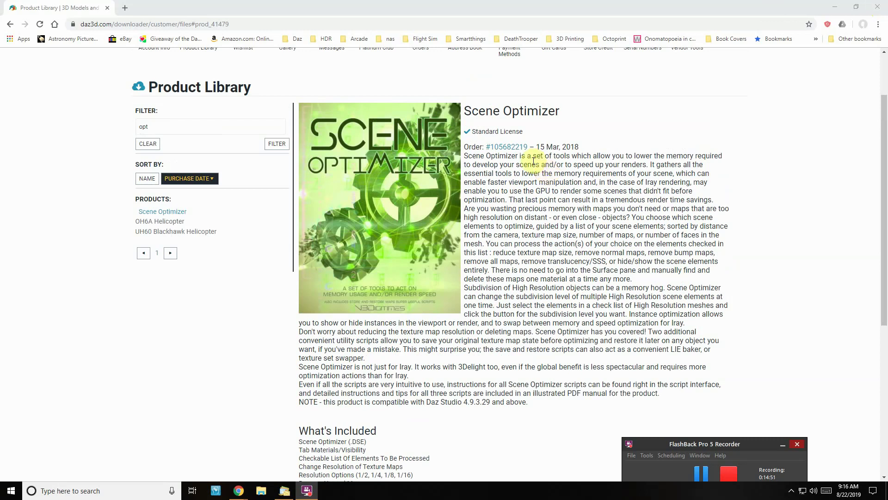
scroll(500, 187, "down", 2)
left_click(444, 213)
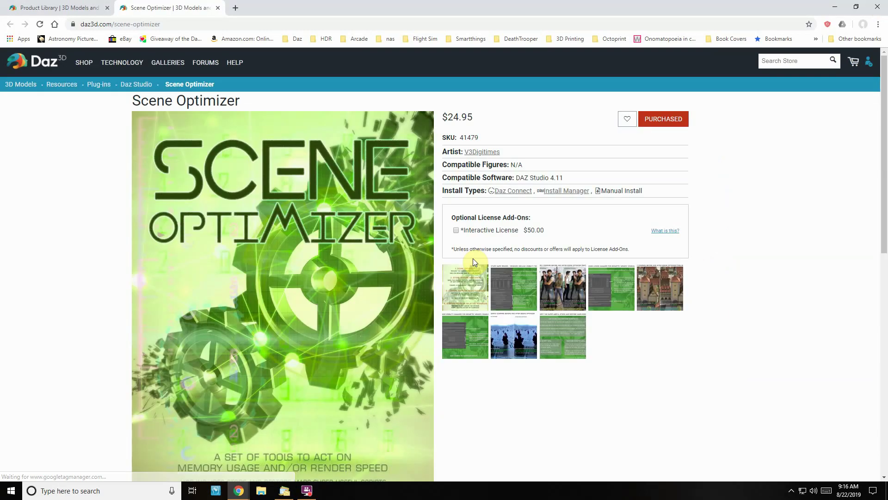
scroll(472, 259, "down", 1)
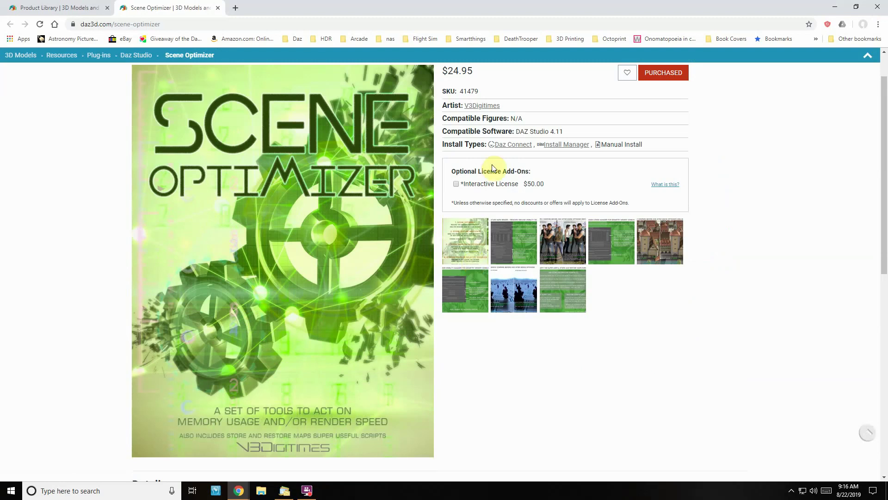
scroll(493, 165, "up", 1)
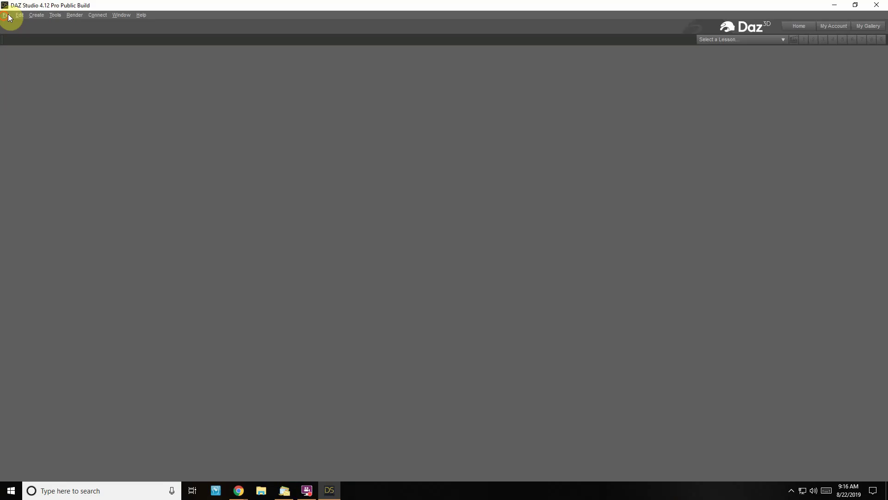
left_click(10, 18)
mouse_move(68, 48)
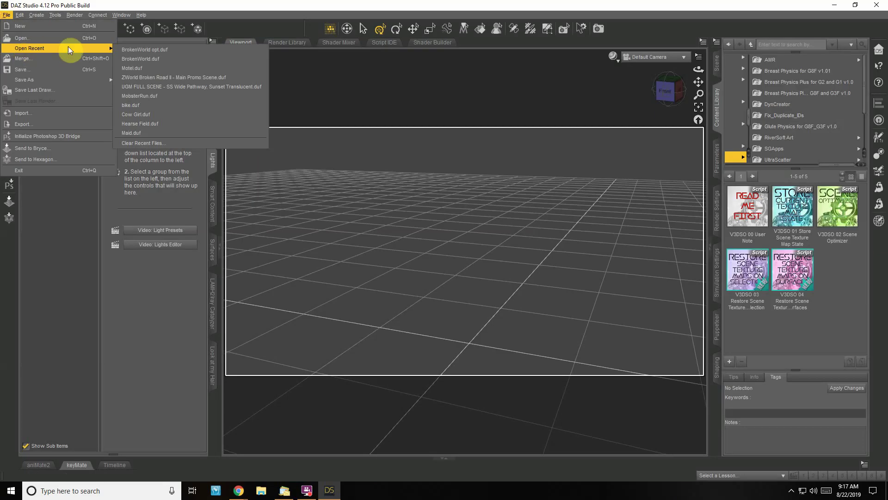
Reopen BrokenWorld opt.duf from recent files and display its nodes in the Scene pane
left_click(155, 49)
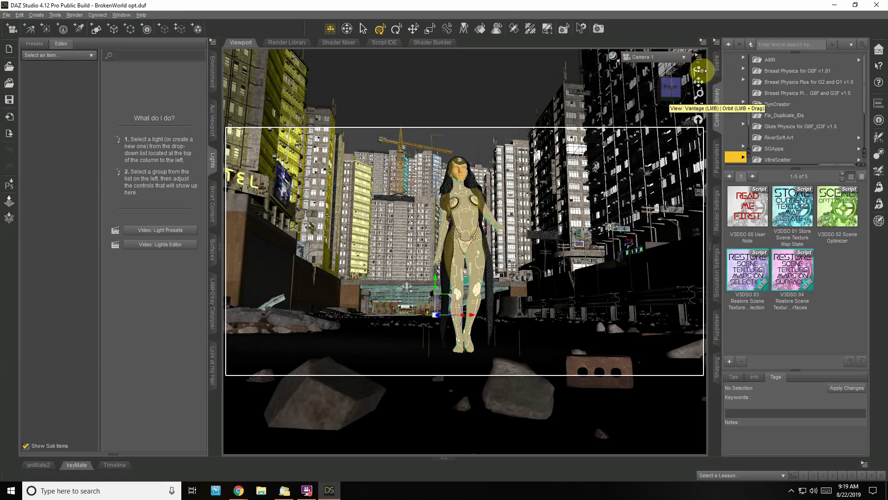
left_click(716, 68)
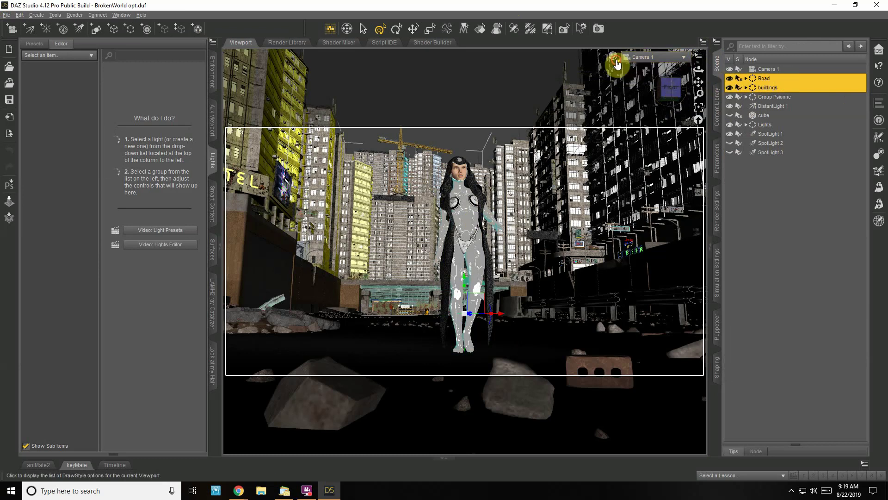
Switch the viewport DrawStyle to NVIDIA Iray and let the night-lit city preview render
left_click(617, 63)
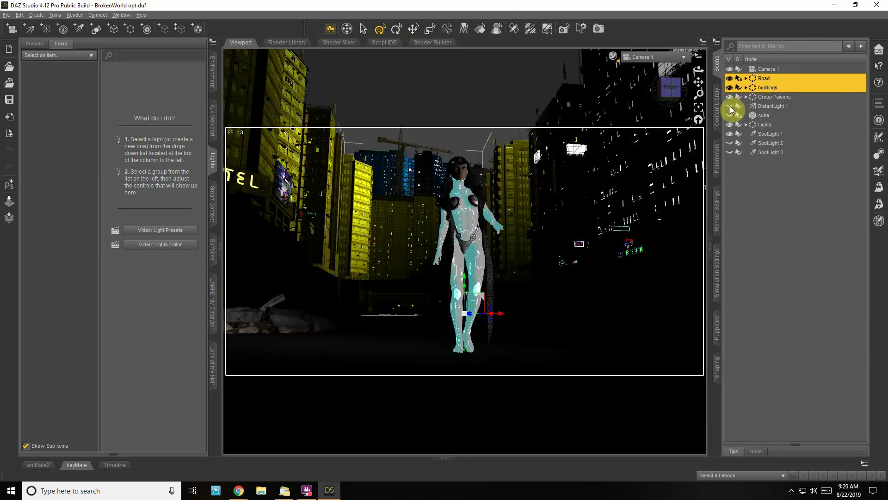
left_click(617, 63)
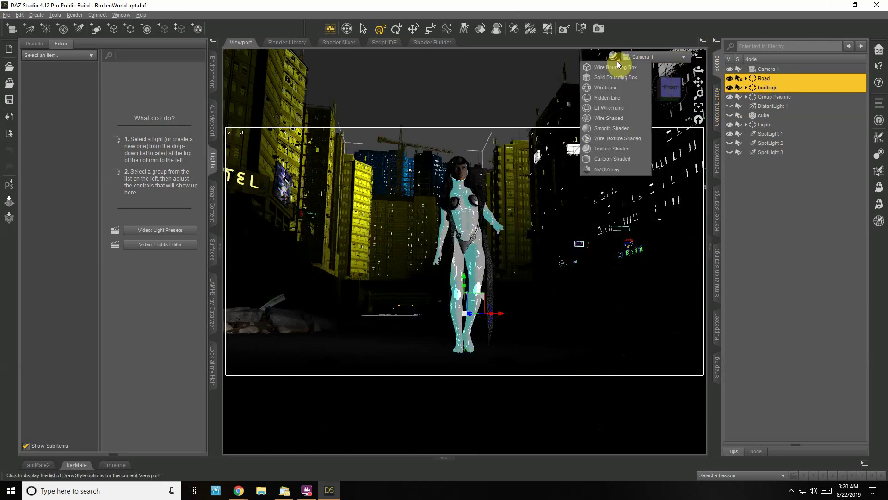
left_click(611, 170)
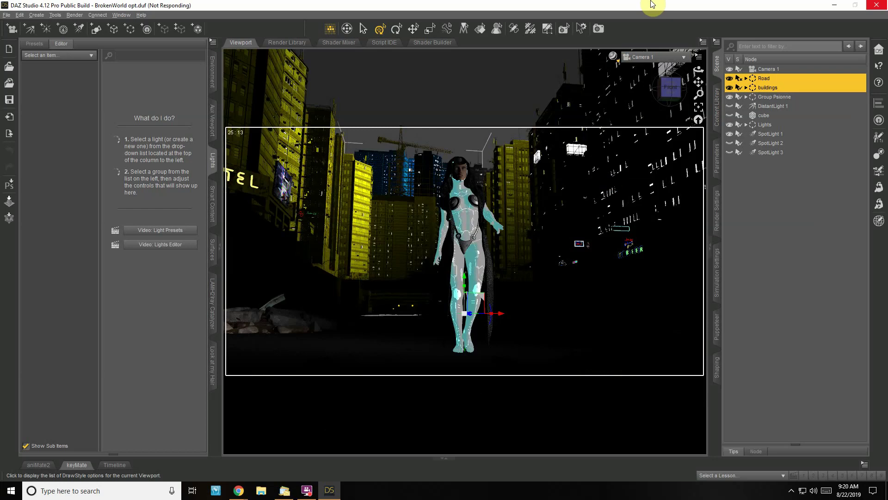
left_click(736, 114)
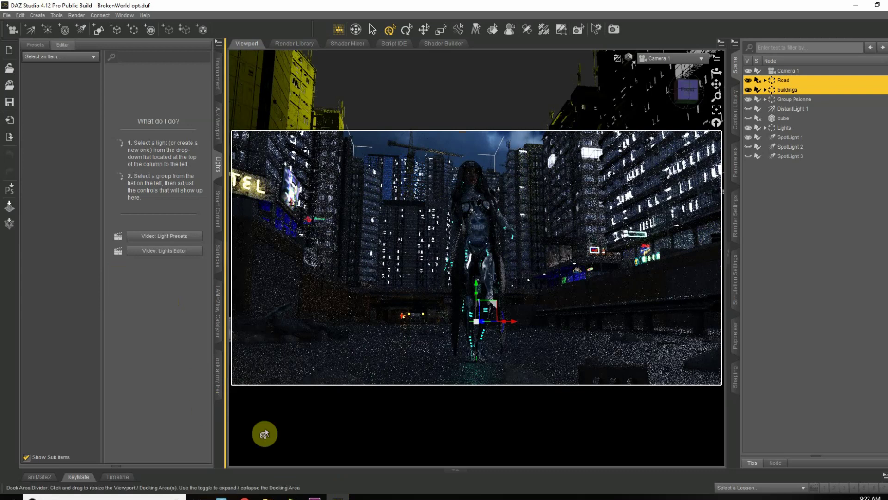
left_click(314, 497)
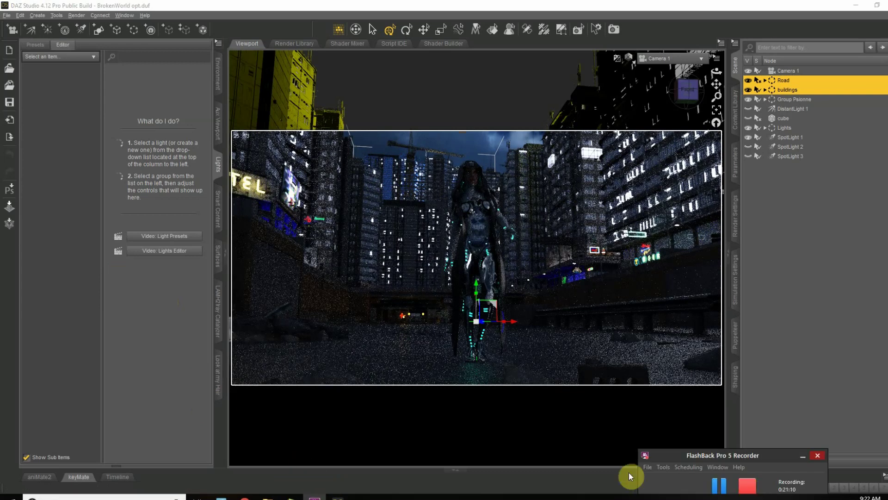